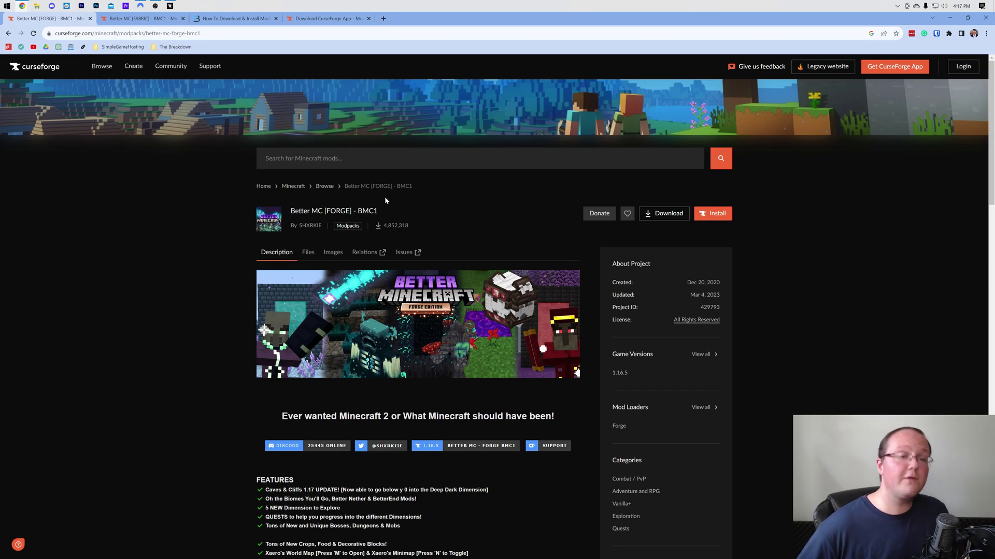
Look over the Better MC [FORGE] - BMC1 modpack page and switch between it and the Better MC [FABRIC] page
click(140, 18)
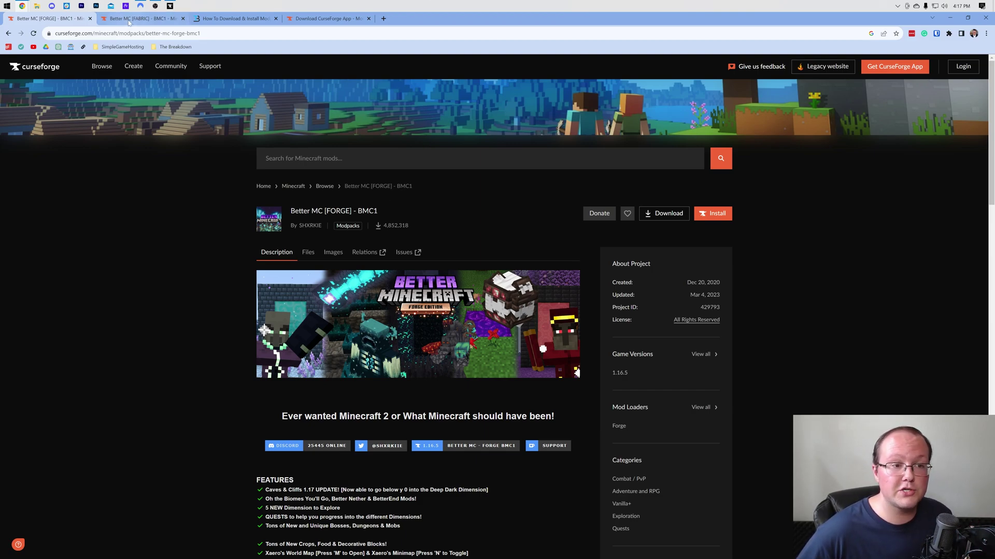
click(47, 18)
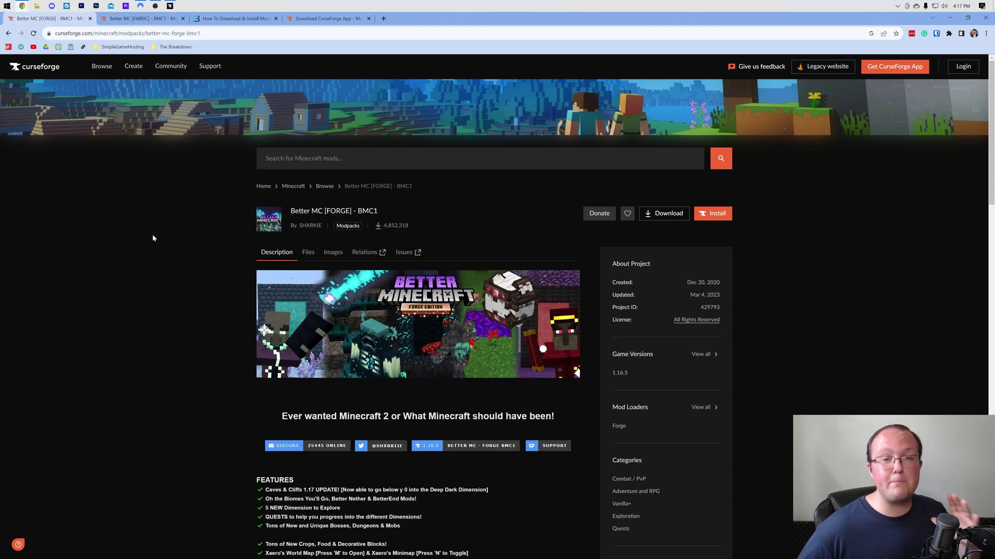
scroll(153, 238, down, 1)
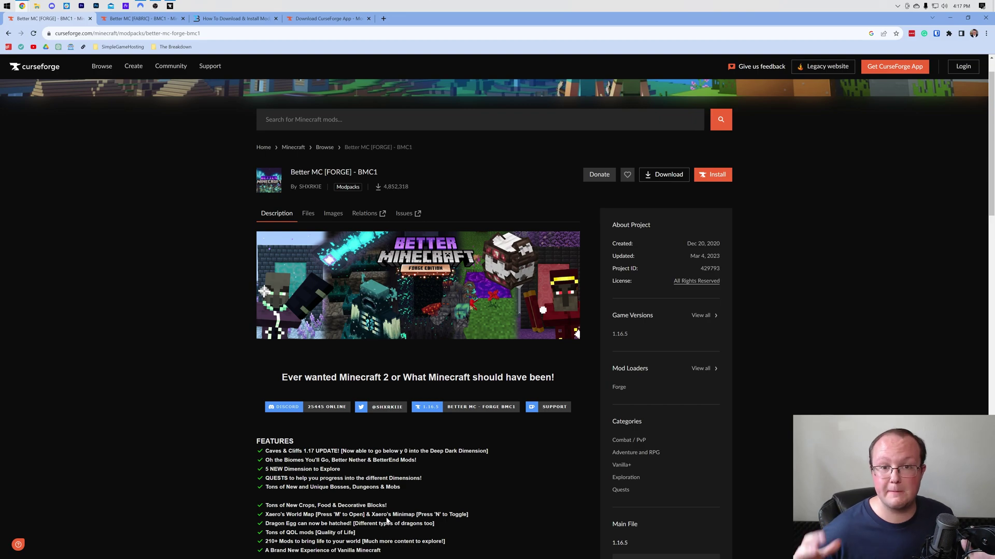
scroll(372, 465, up, 1)
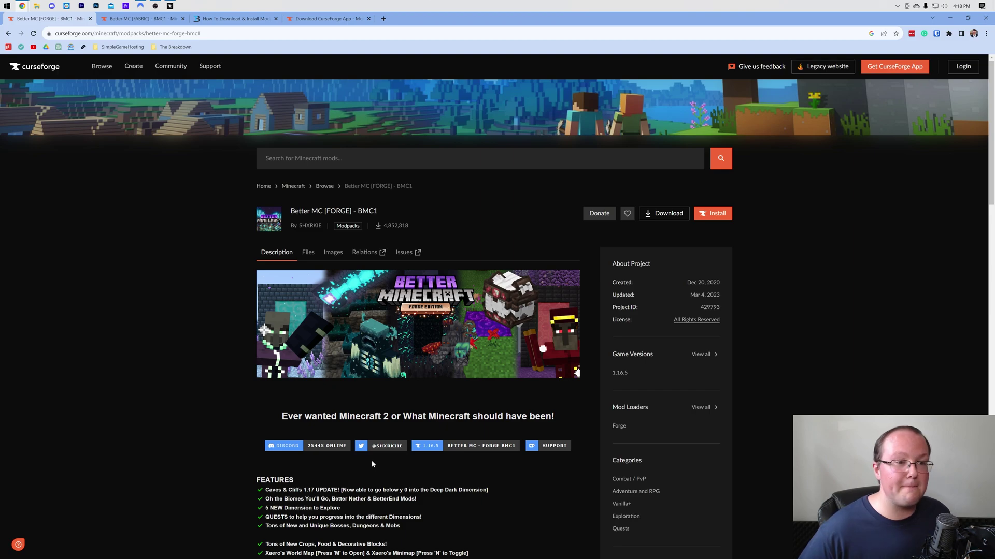
click(145, 18)
click(71, 20)
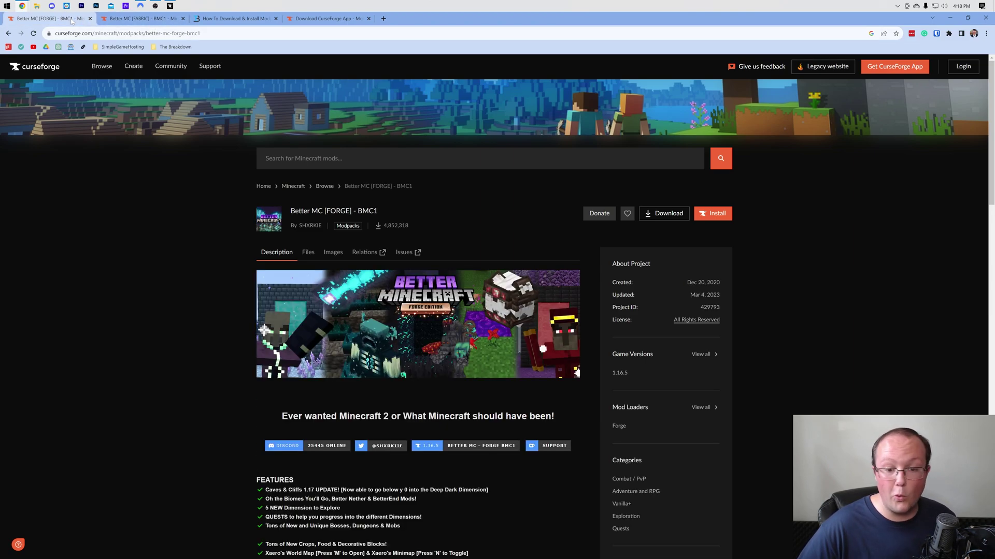
Open the CurseForge modpack guide article, follow its CurseForge download link, and download the standalone Windows app
click(227, 19)
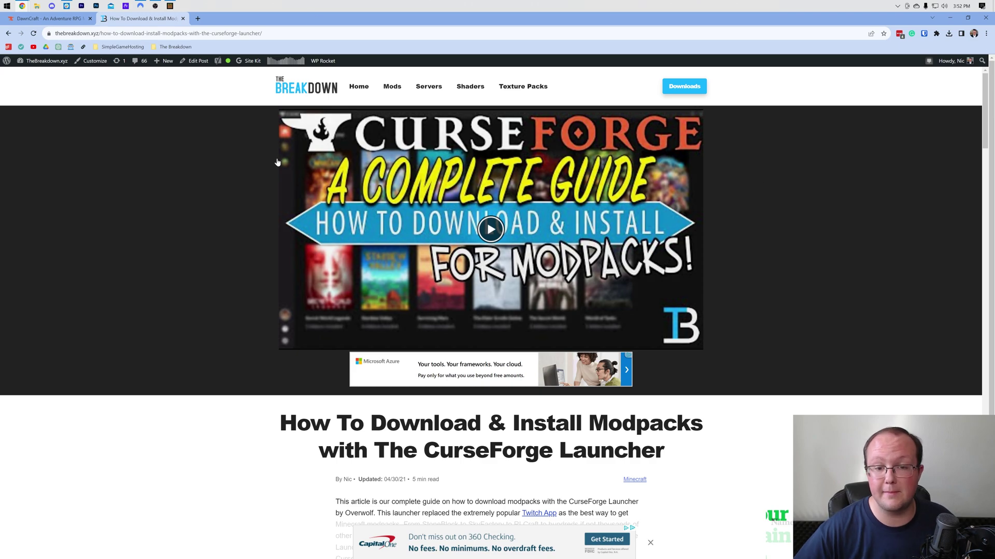
scroll(724, 148, down, 4)
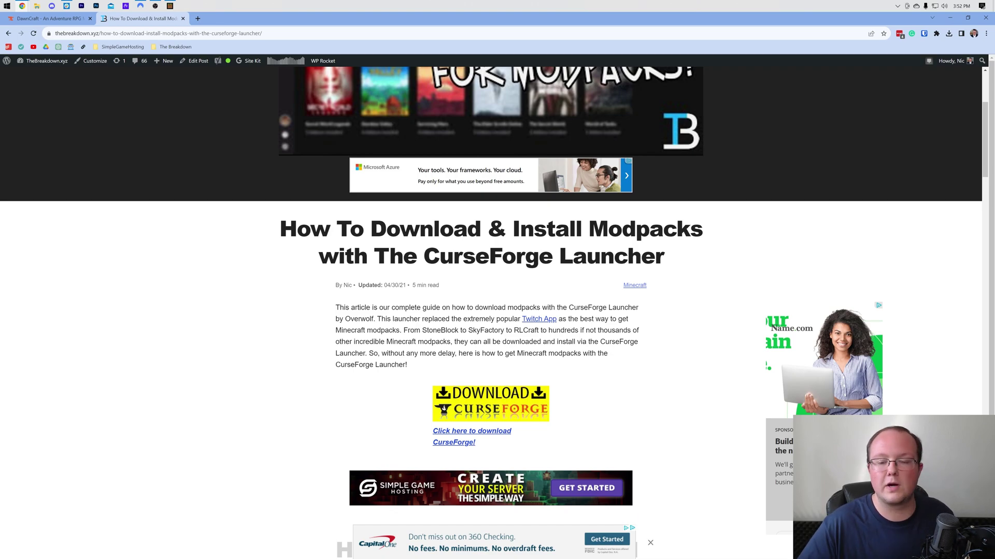
scroll(497, 306, down, 2)
click(490, 328)
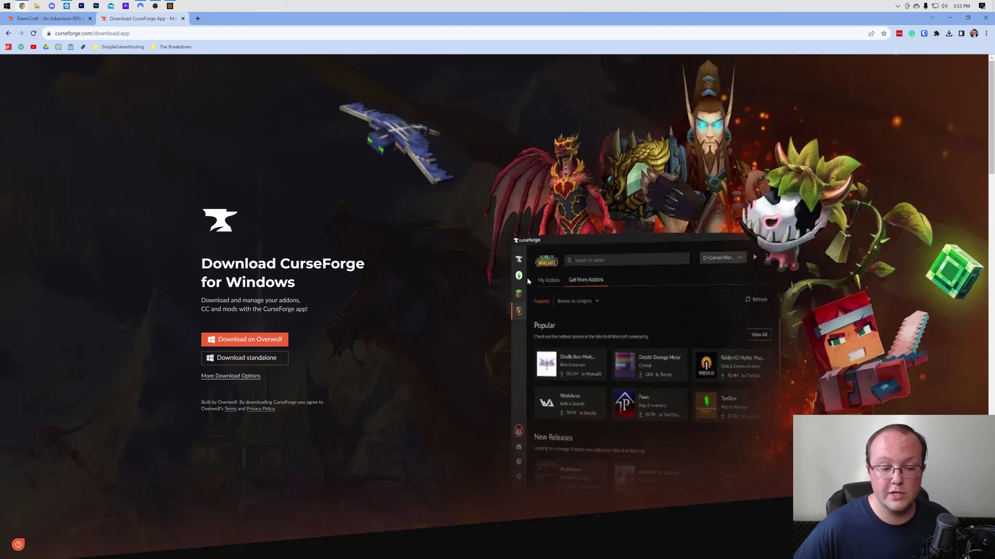
click(245, 362)
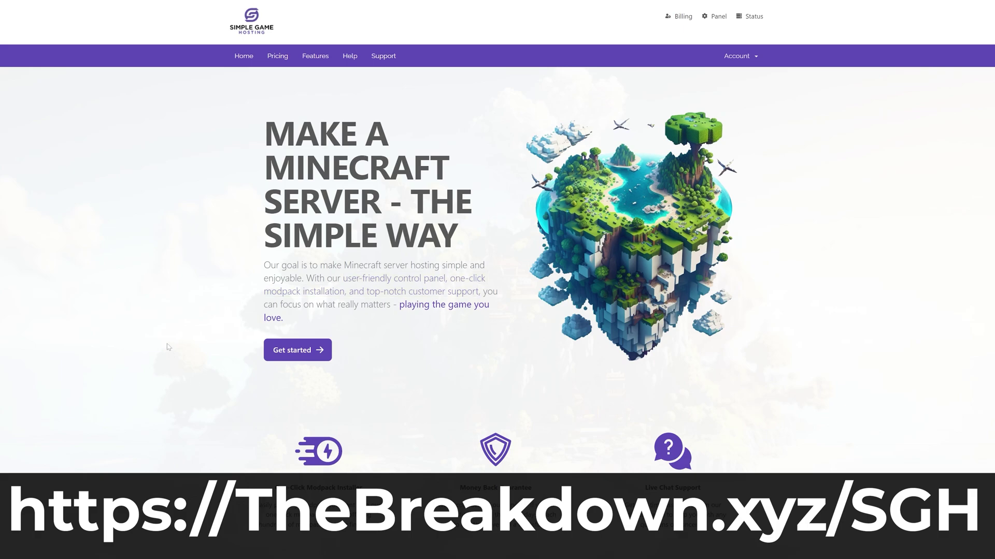
Choose version DawnCraft - 1.27_hf for the DawnCraft modpack in the server's modpack list and start its installation
scroll(169, 346, down, 5)
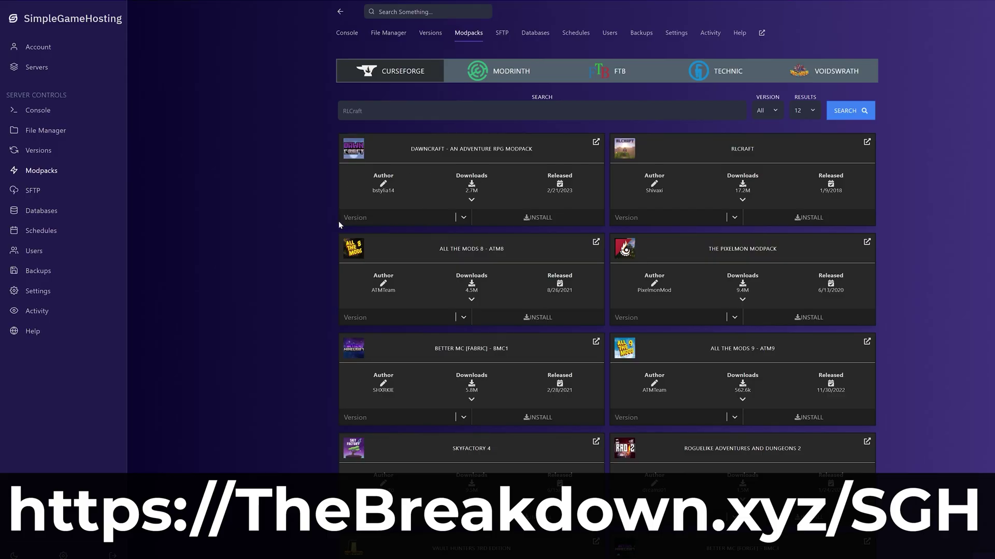
click(394, 219)
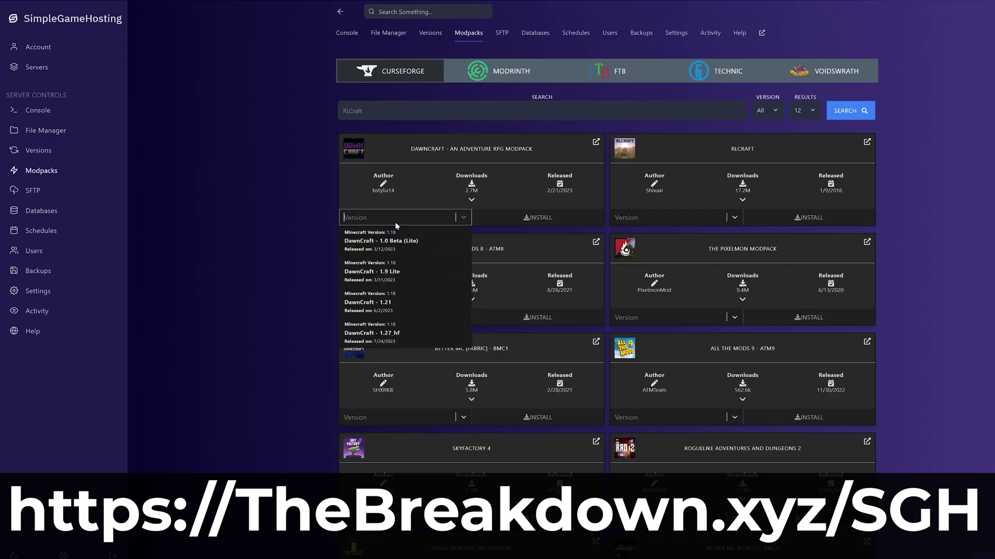
click(398, 340)
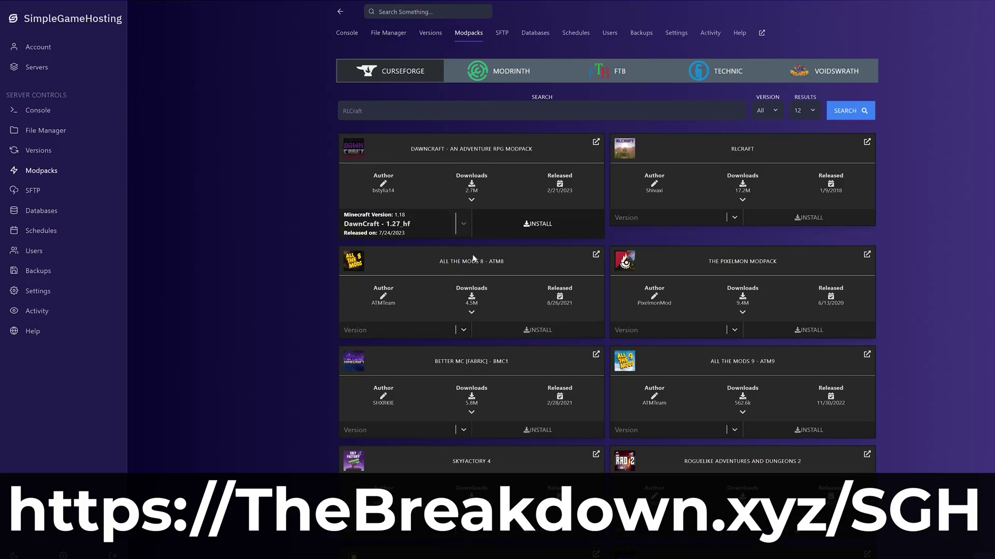
click(514, 229)
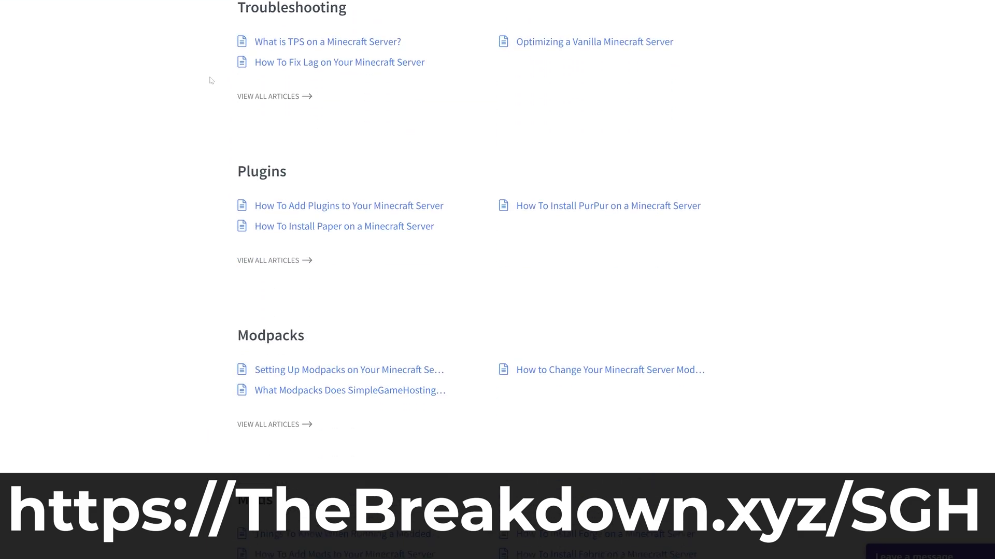
Open the help article on setting up modpacks and read its RAM guidance and installation instructions
scroll(409, 366, up, 1)
click(333, 411)
scroll(110, 290, down, 5)
scroll(109, 291, down, 6)
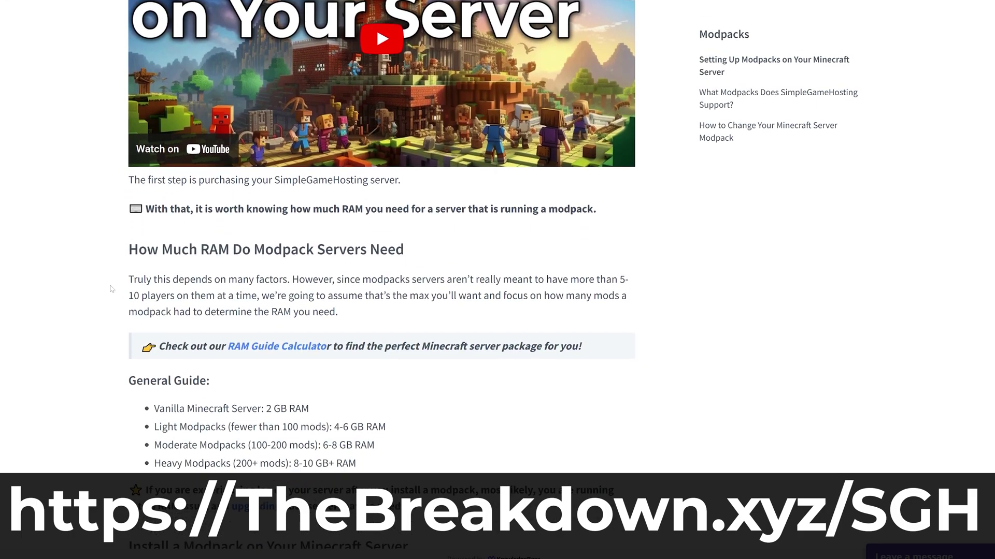
scroll(114, 283, down, 5)
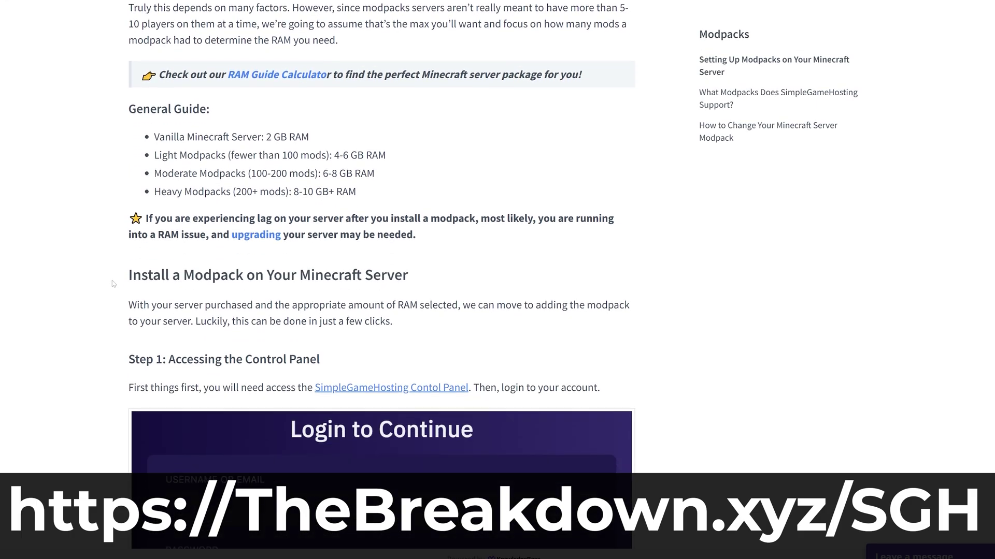
scroll(113, 283, down, 3)
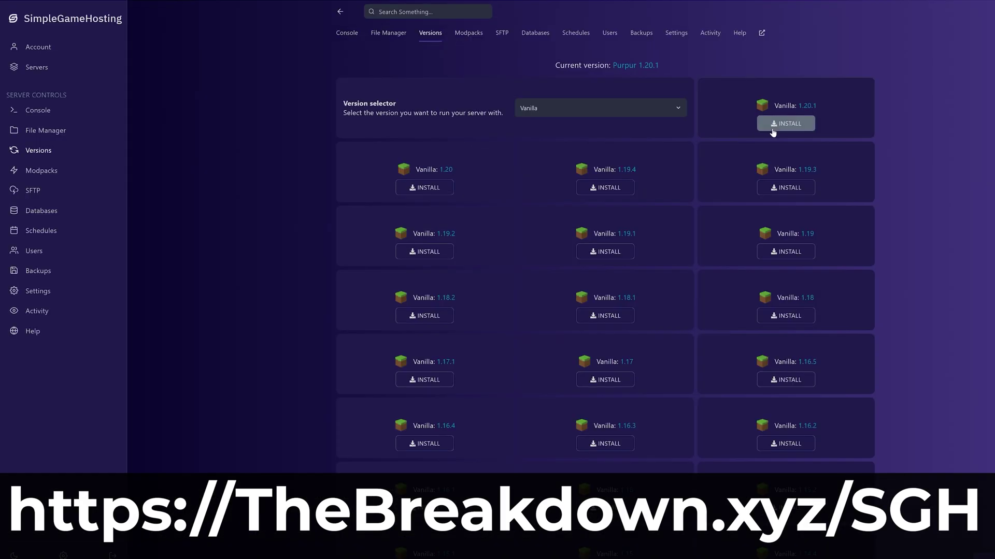
Dismiss the Vanilla 1.20.1 installation, change the server version type to Purpur, and request installation of Purpur 1.20.1
click(785, 123)
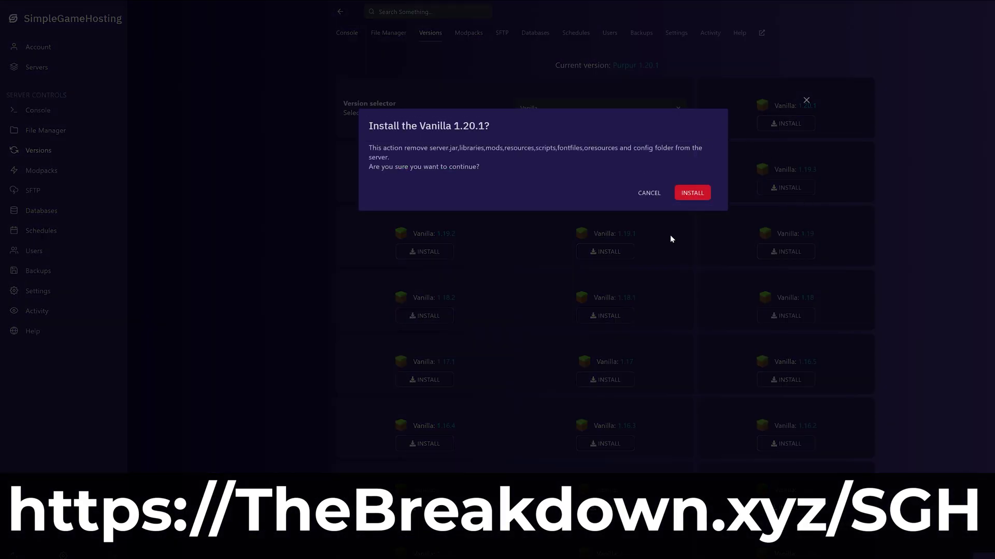
click(649, 193)
click(596, 107)
click(583, 132)
click(790, 124)
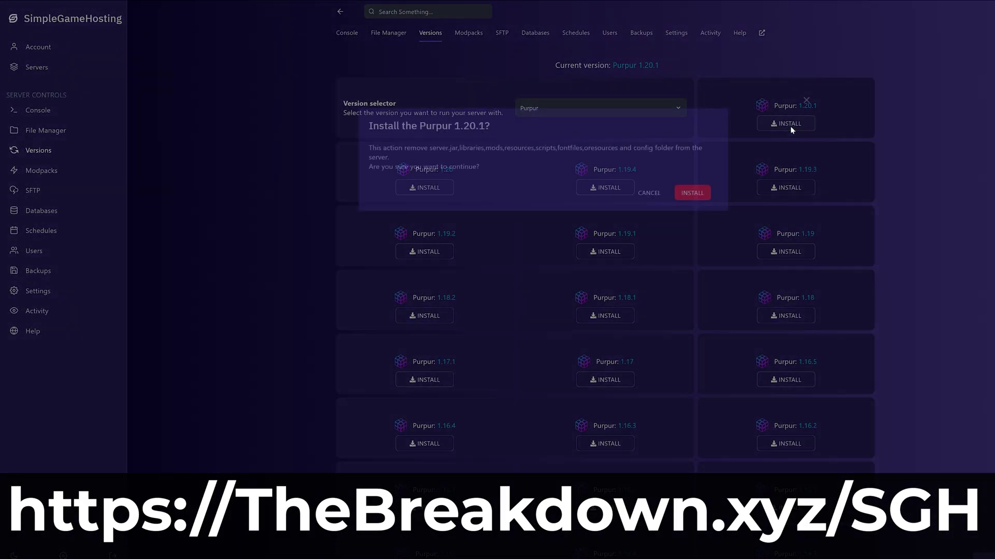
Review the hosting site's Java & Bedrock support and feature text, and the test server's name in its console
drag(477, 186, 668, 187)
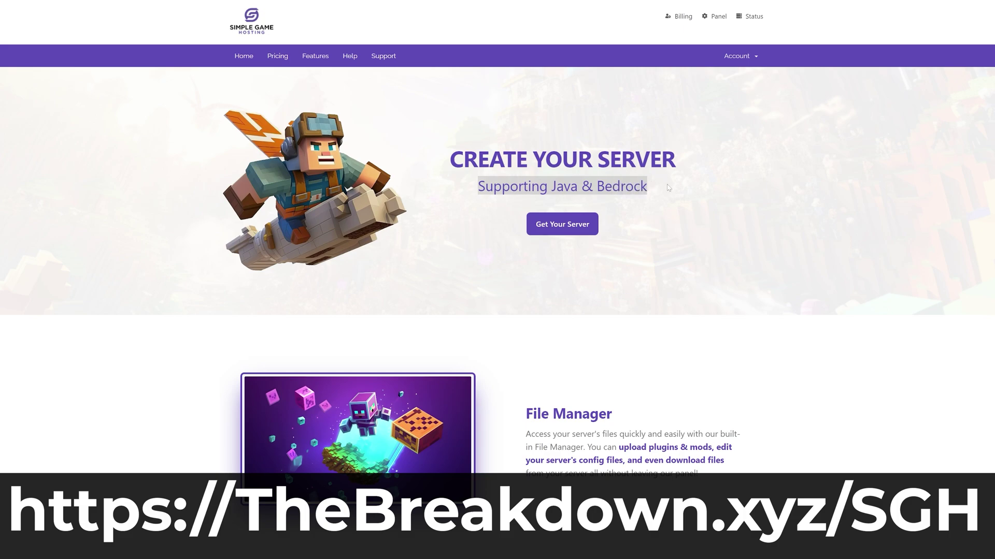
scroll(413, 226, down, 10)
drag(736, 110, 267, 123)
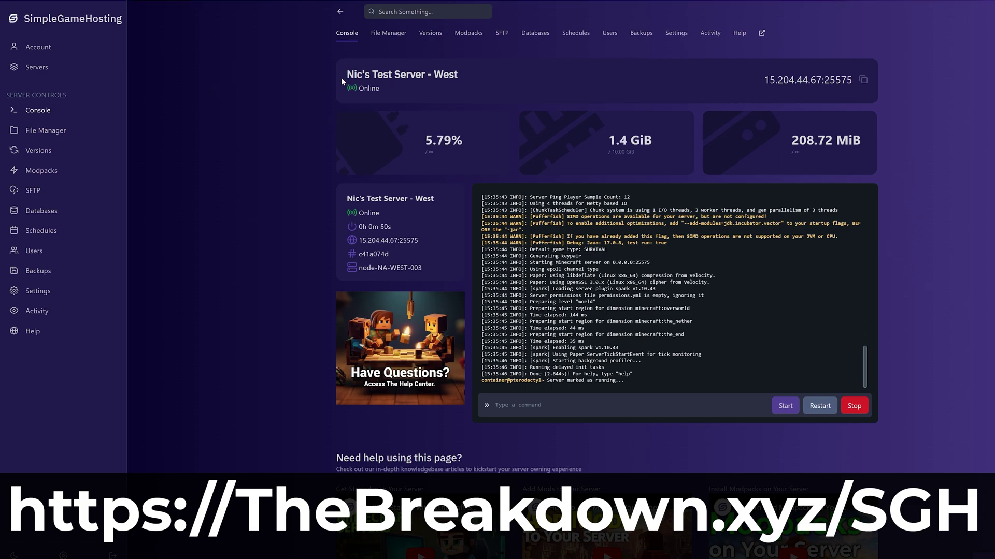
drag(343, 78, 458, 76)
click(565, 87)
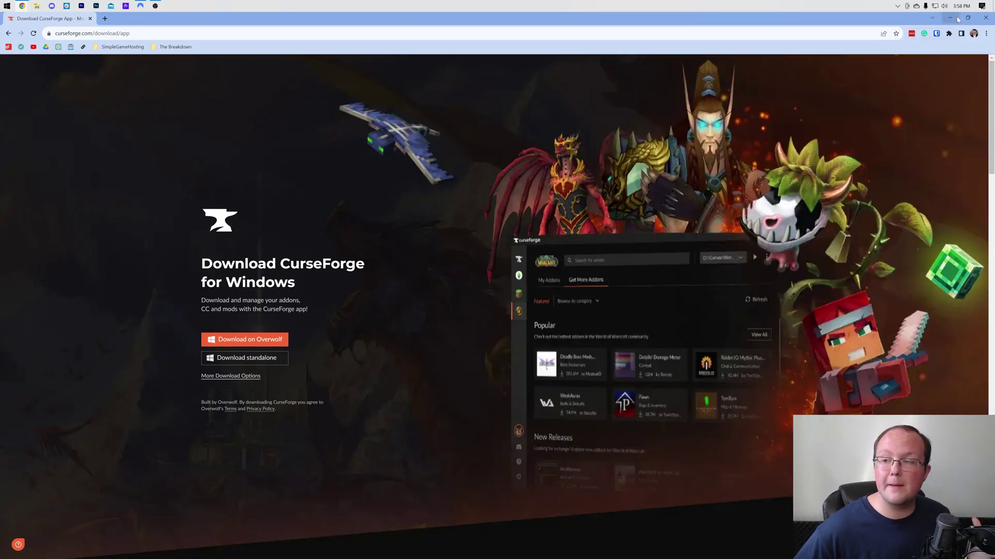
Minimize the browser and move the downloaded CurseForge Windows installer out of its folder onto the desktop
click(950, 18)
click(38, 7)
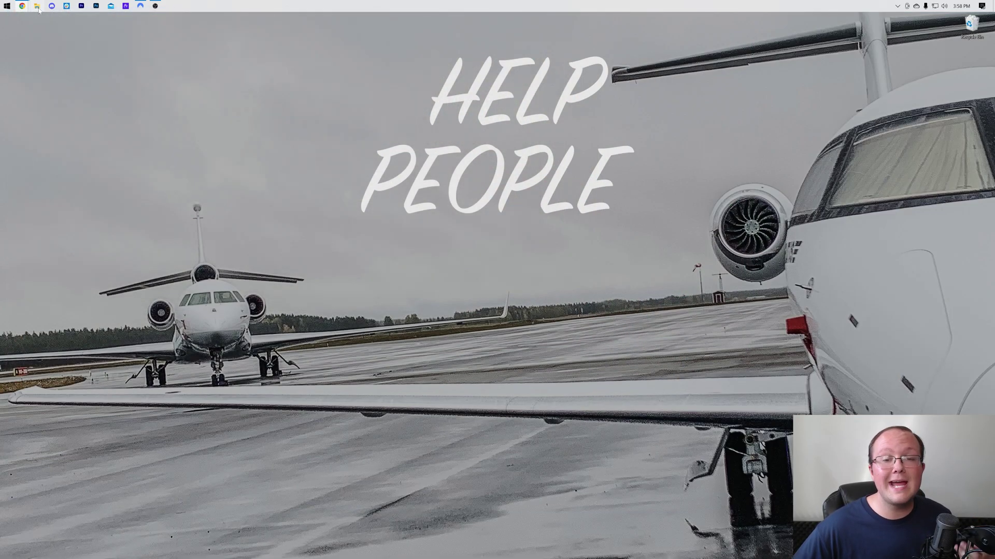
click(329, 231)
drag(409, 228, 394, 111)
click(671, 135)
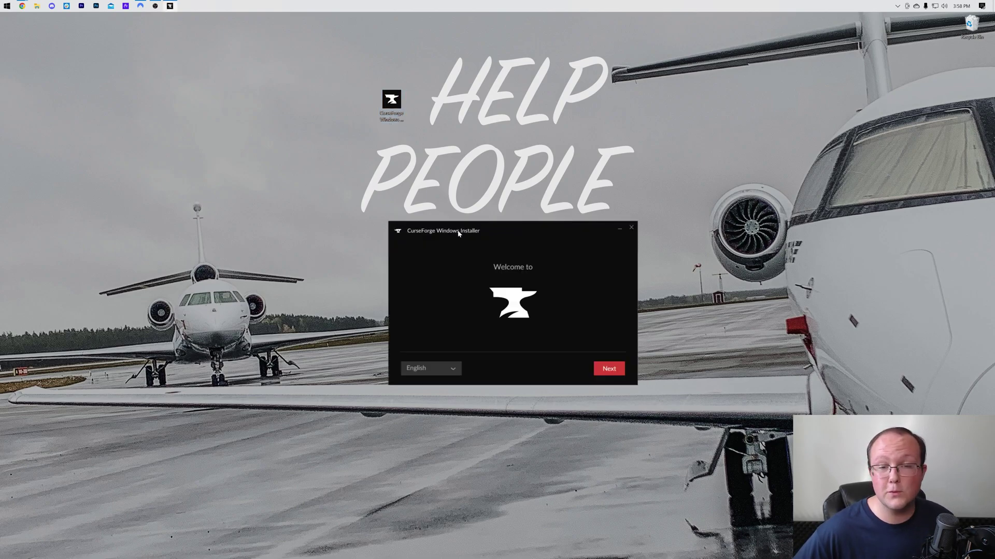
Install CurseForge in English into the default installation folder, accepting the Terms and Privacy Policy
click(609, 373)
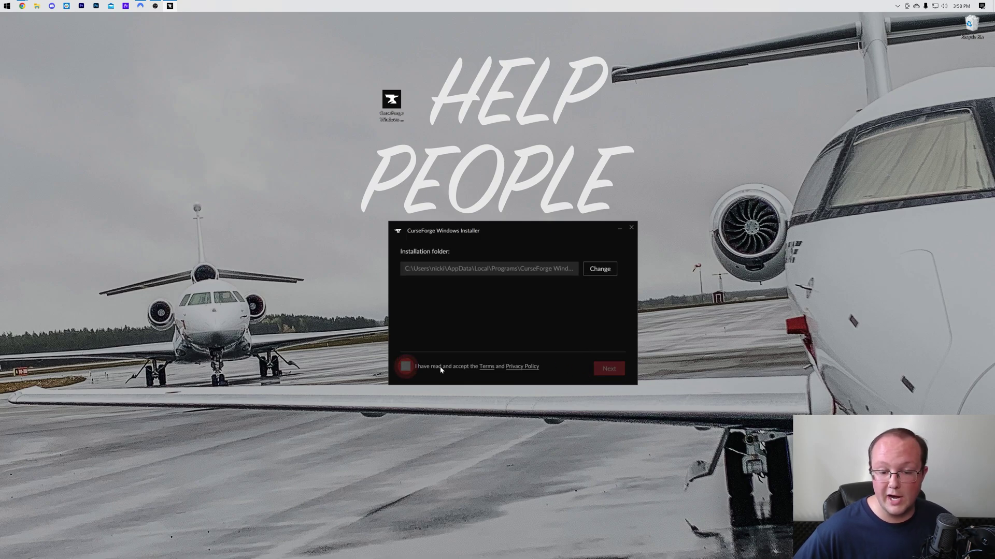
click(441, 369)
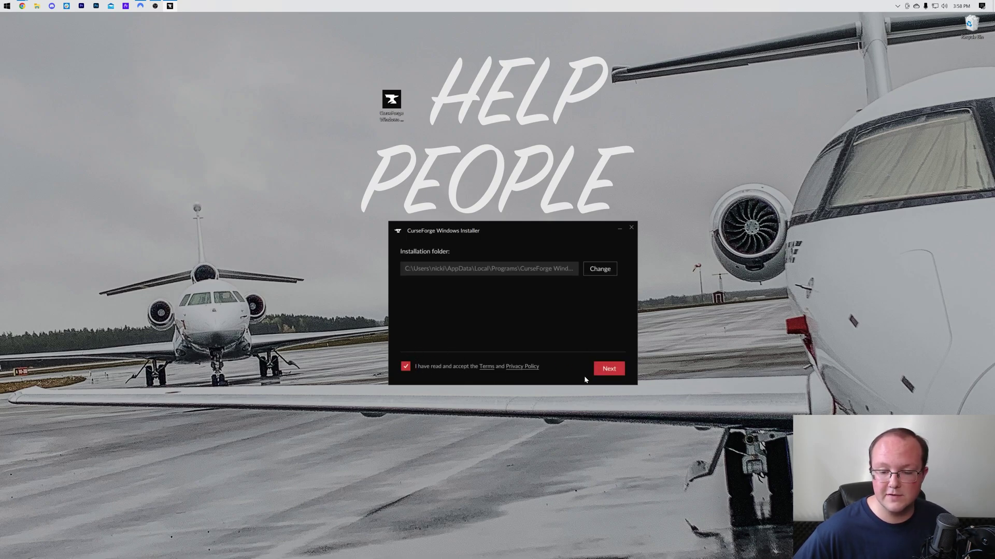
click(608, 368)
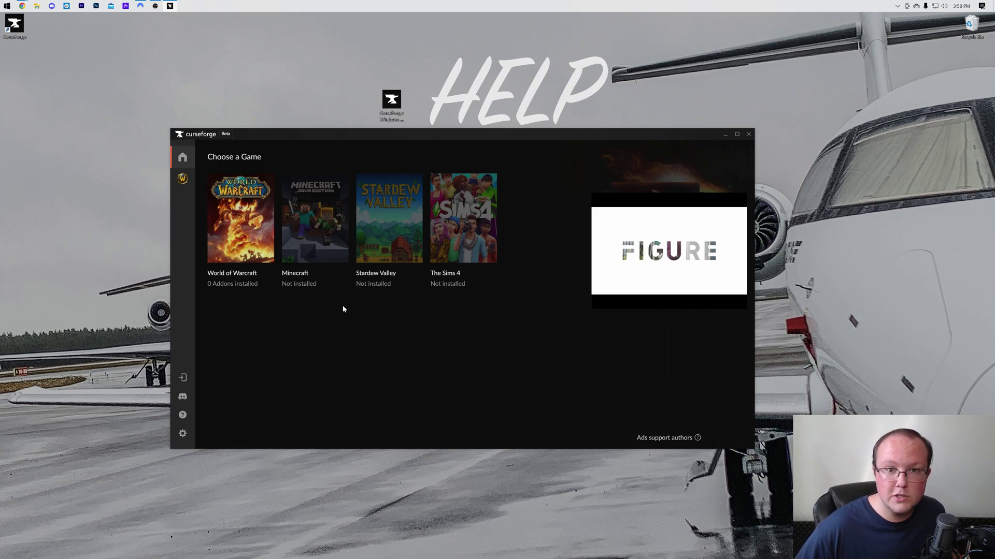
Set up Minecraft with the Standard (Recommended) modding folder and search the Minecraft modpacks for BMC1
click(328, 226)
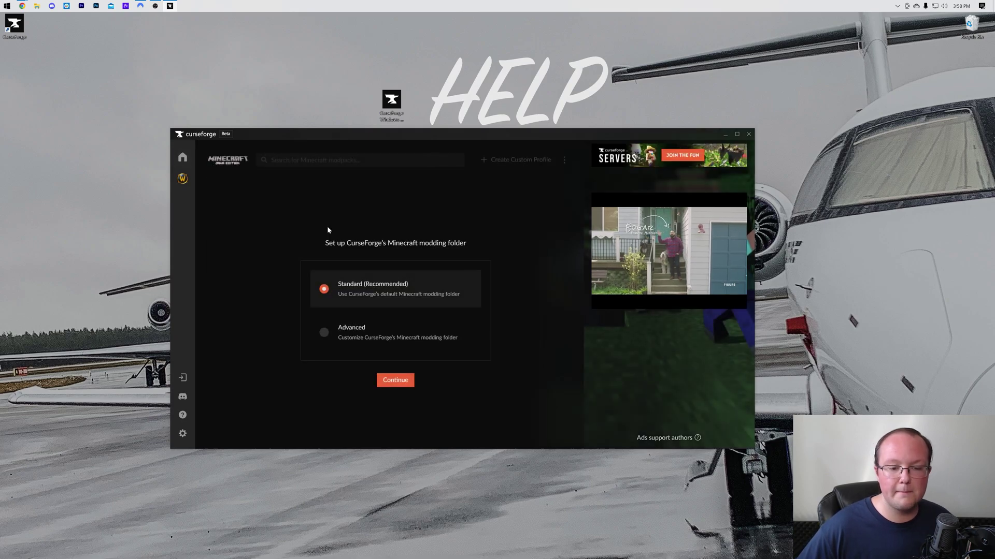
click(404, 385)
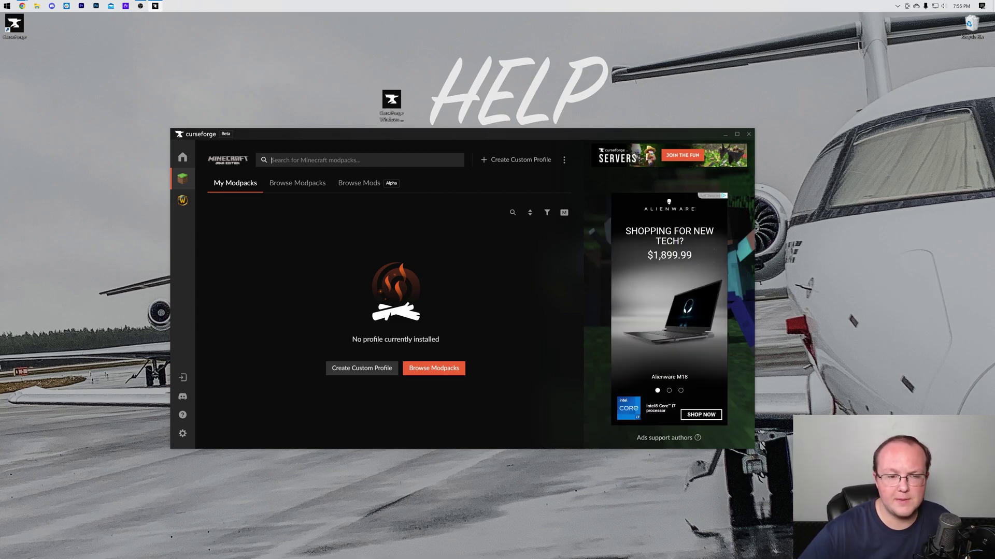
text(BMC)
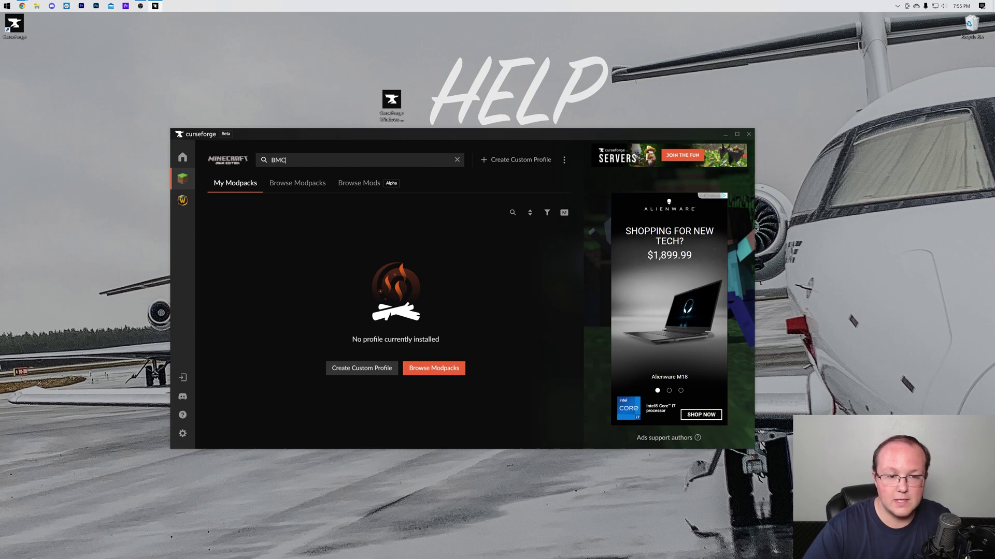
text(1)
key(Return)
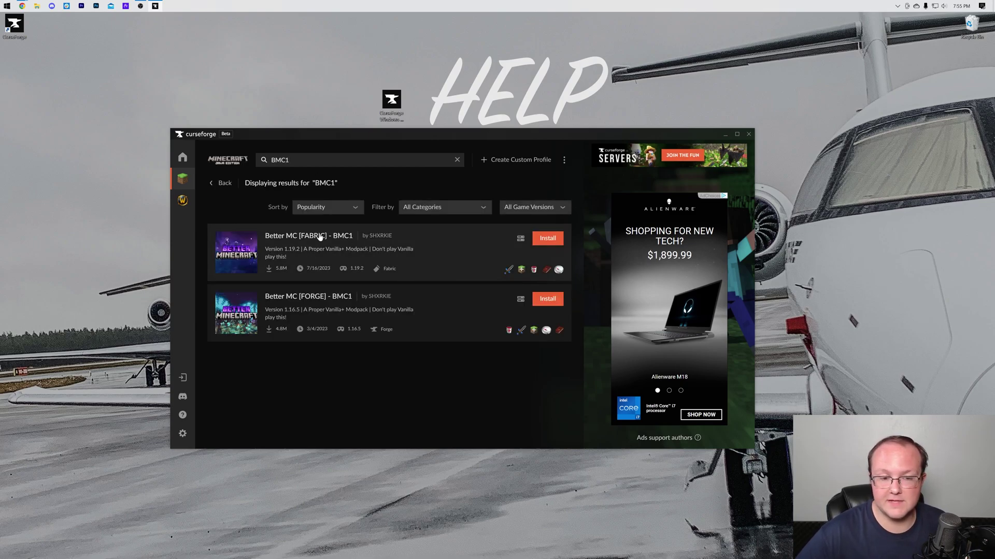
Install both Better MC [FABRIC] - BMC1 and Better MC [FORGE] - BMC1, and return to the installed modpacks
click(550, 244)
click(548, 300)
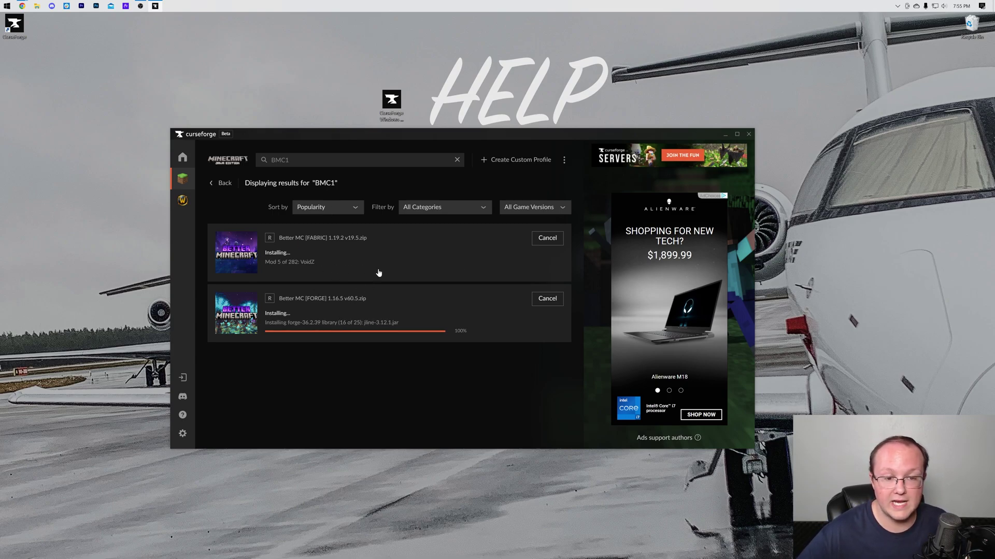
click(223, 186)
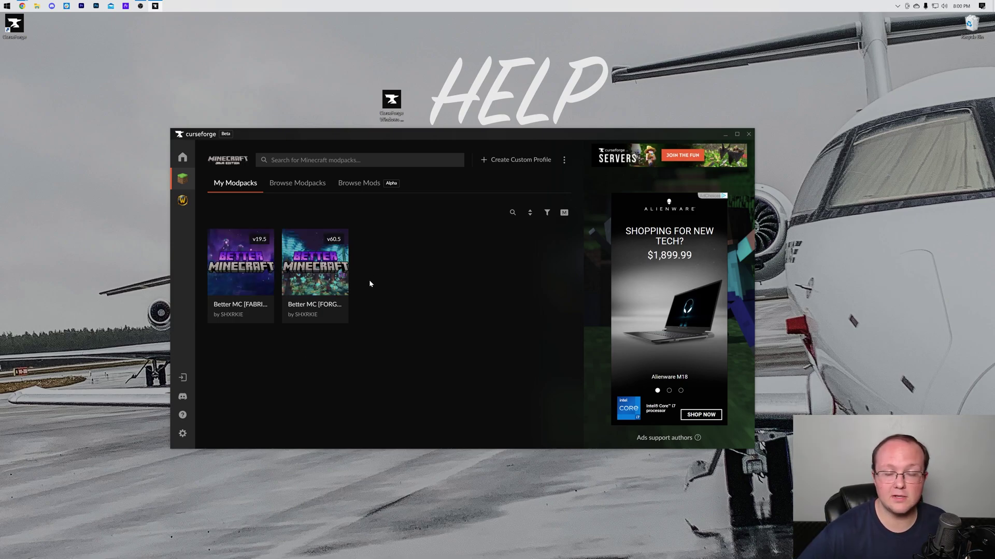
Start Better MC [FORGE] - BMC1 from the installed modpacks and check the selected profile in the Minecraft Launcher
mouse_move(254, 273)
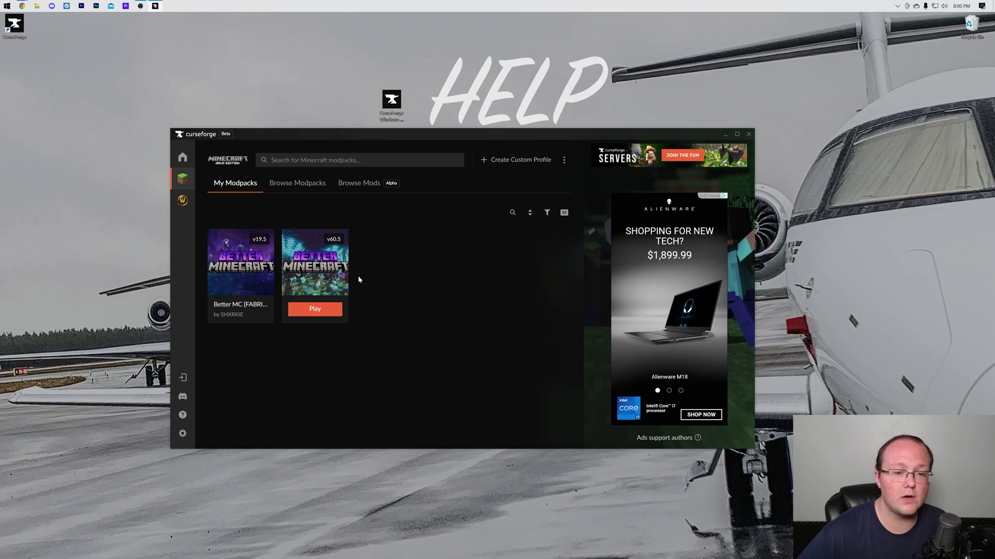
click(325, 310)
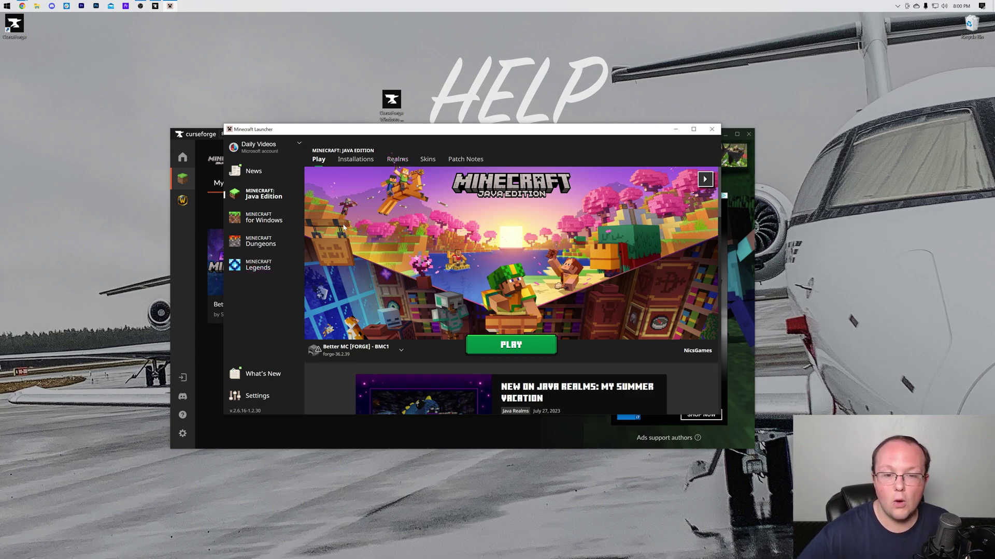
click(397, 354)
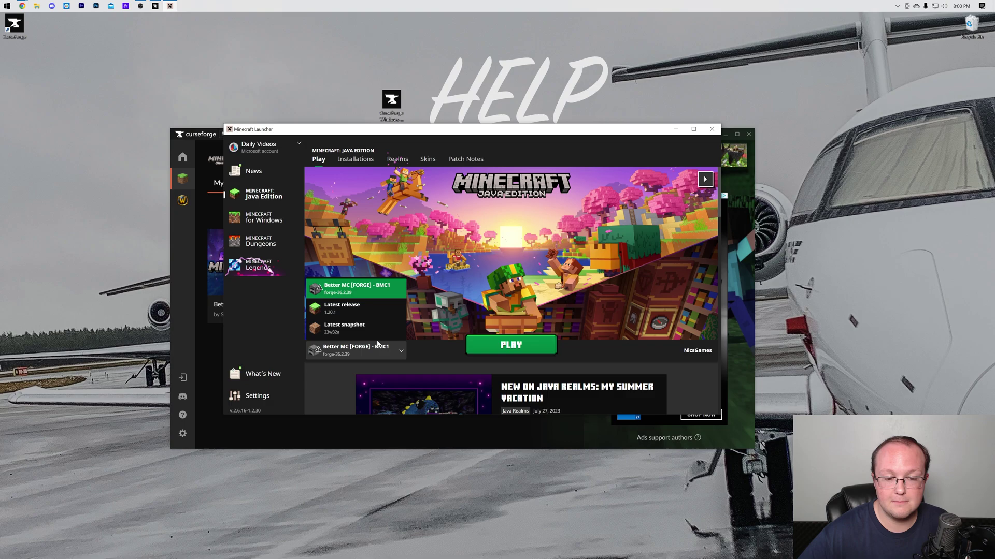
click(427, 238)
Examine the memory allocation in the JVM arguments of the Better MC [FORGE] - BMC1 installation, and leave without saving
click(355, 159)
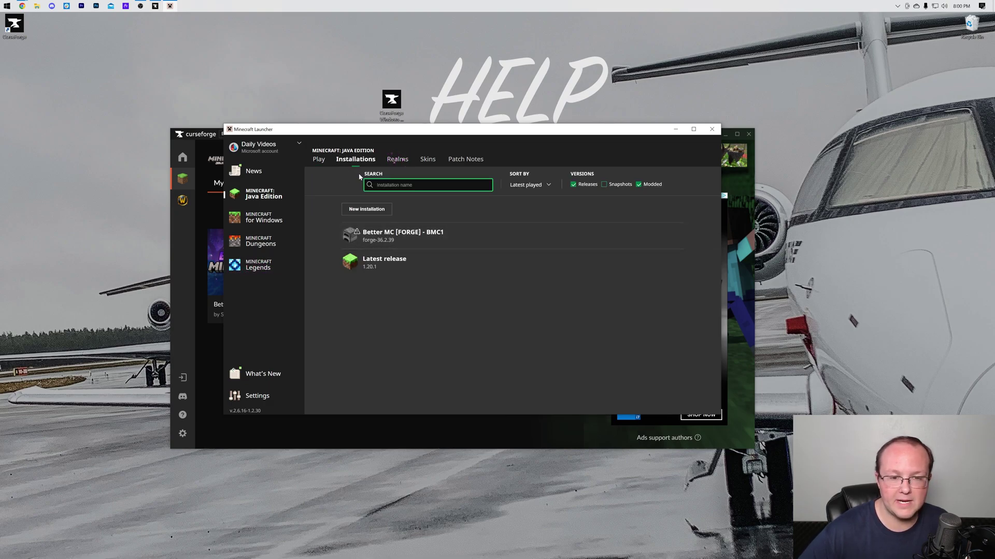
click(677, 236)
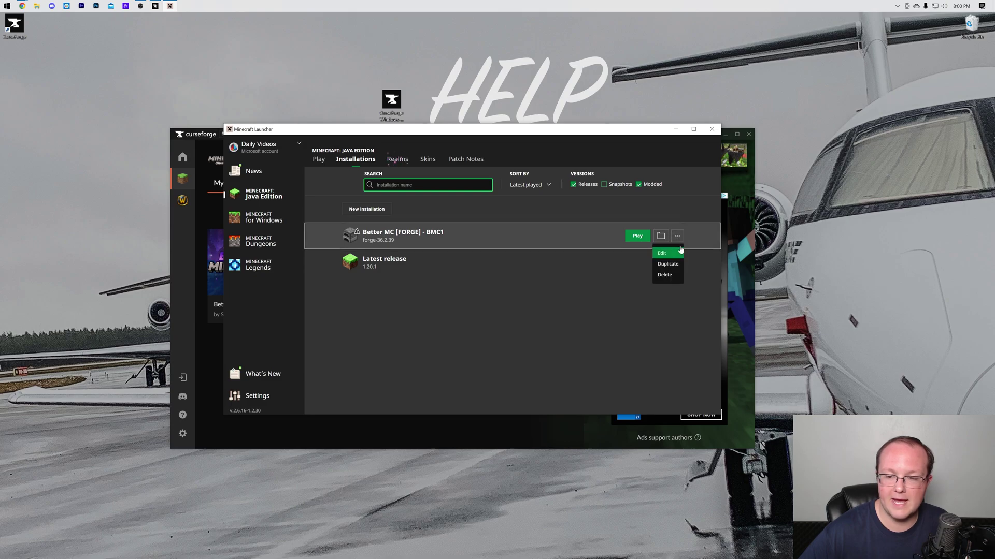
click(676, 257)
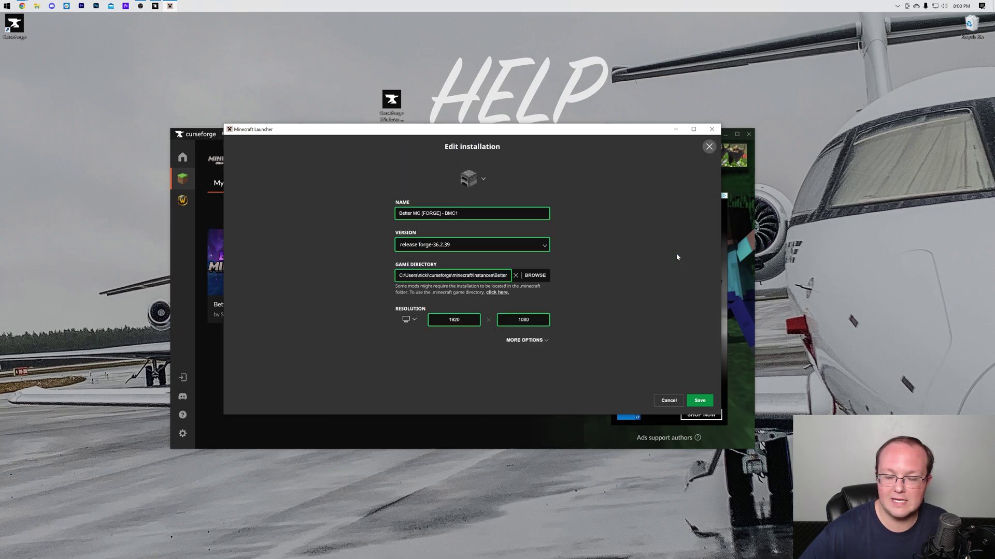
click(528, 341)
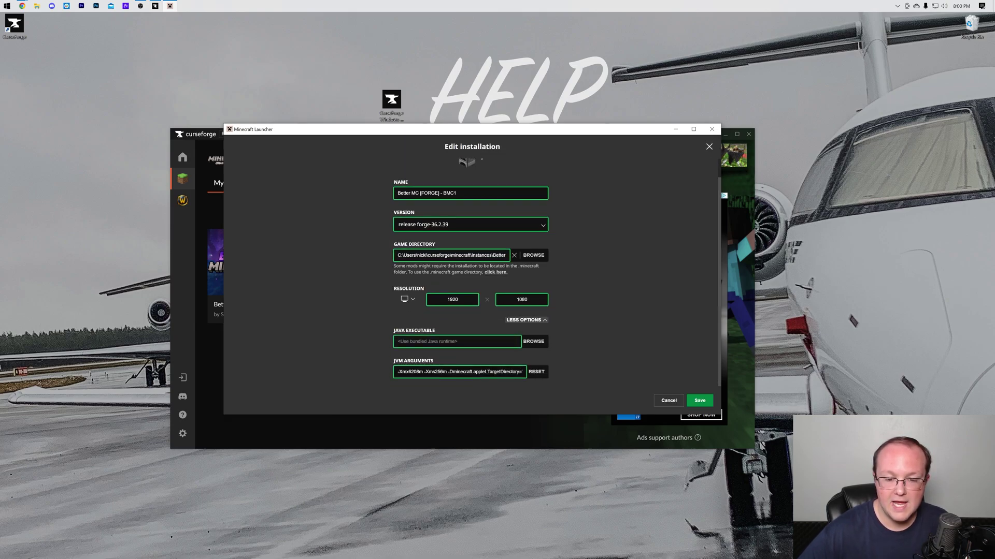
drag(407, 371, 415, 372)
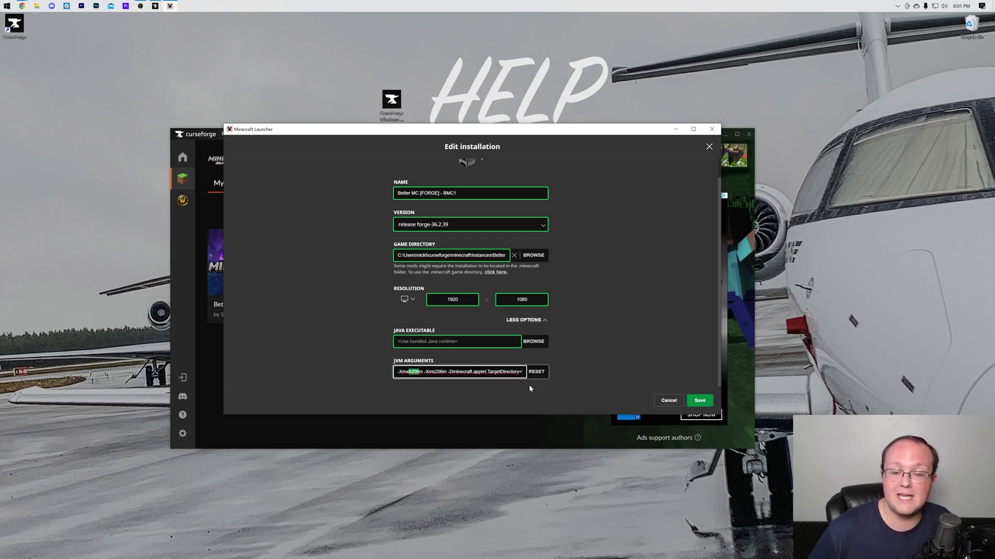
key(Left)
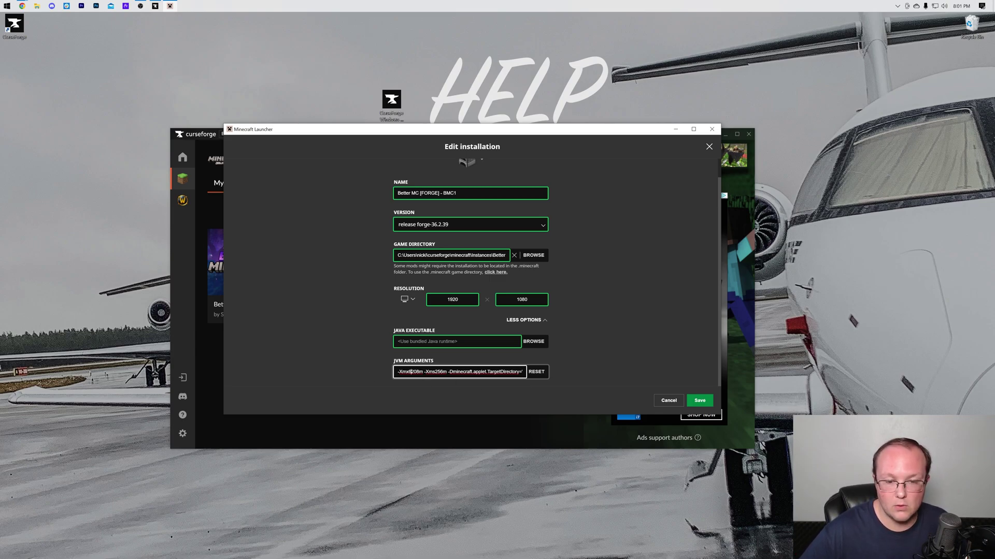
click(669, 400)
Launch the game with the Better MC [FORGE] - BMC1 profile from the Java Edition play page
click(318, 160)
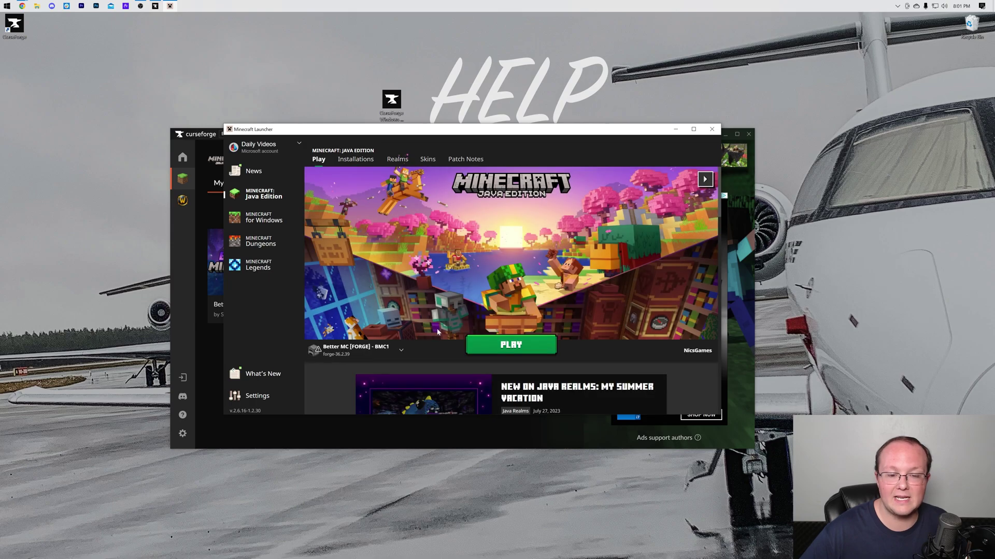
click(511, 345)
click(556, 319)
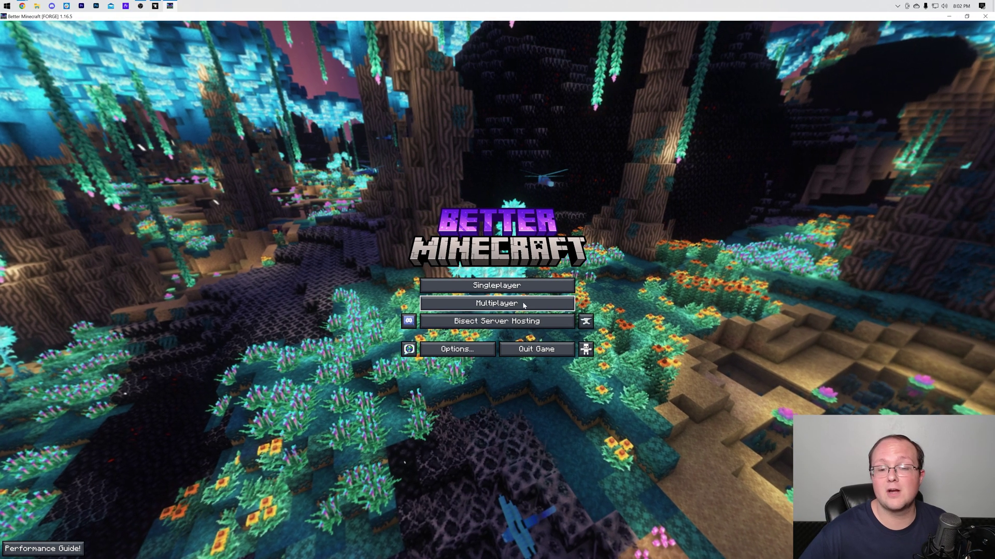
Join the SimpleGameHosting.com multiplayer server and walk out of the trees to the lakeshore
click(522, 305)
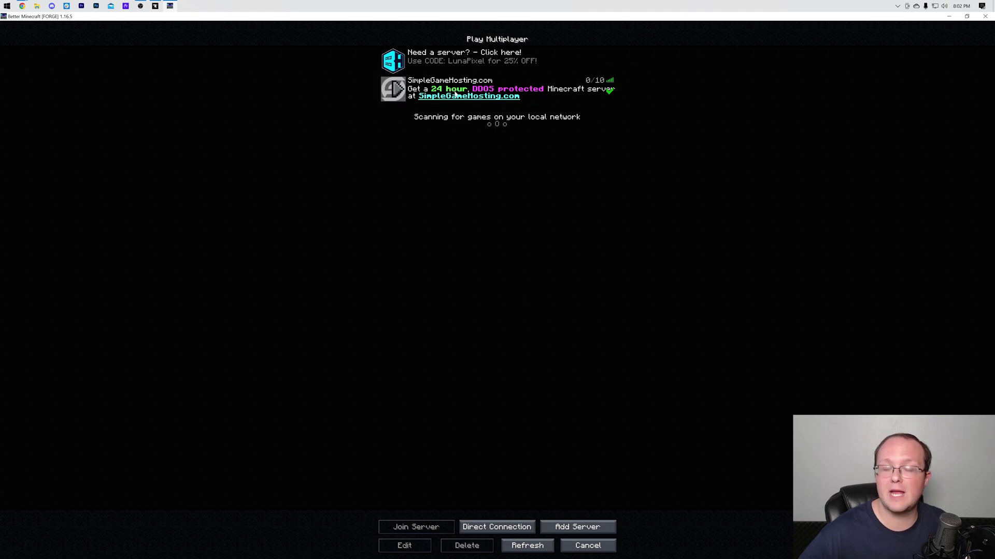
double_click(475, 93)
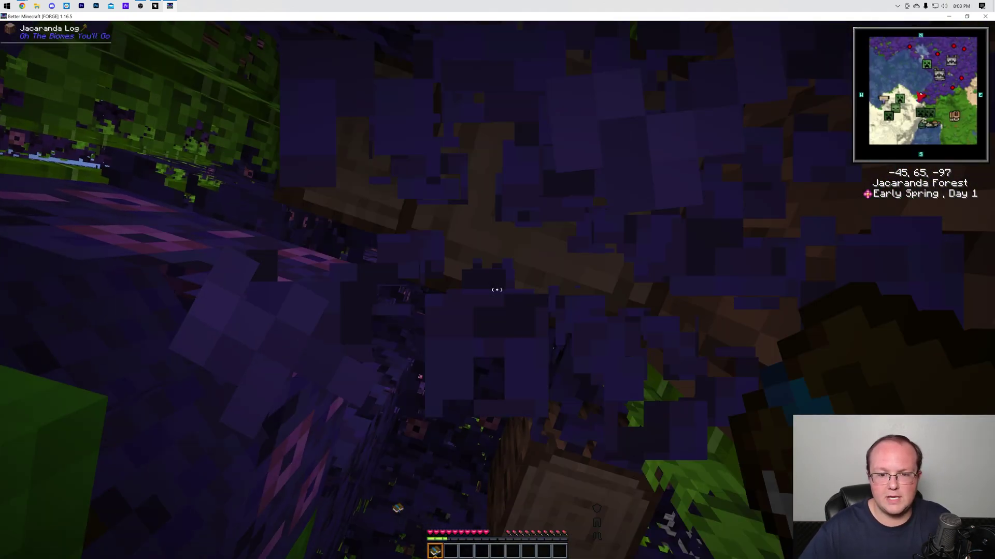
key(w)
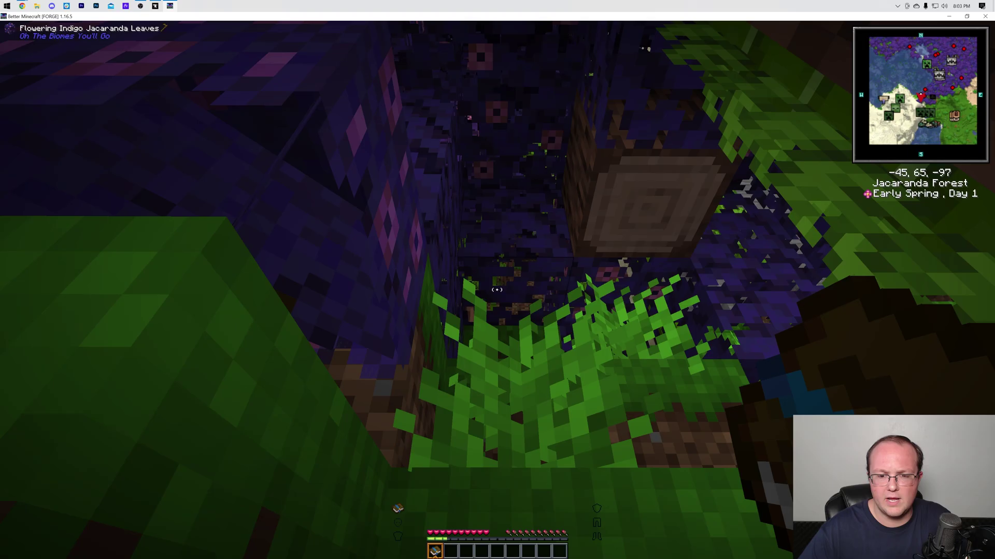
key(w)
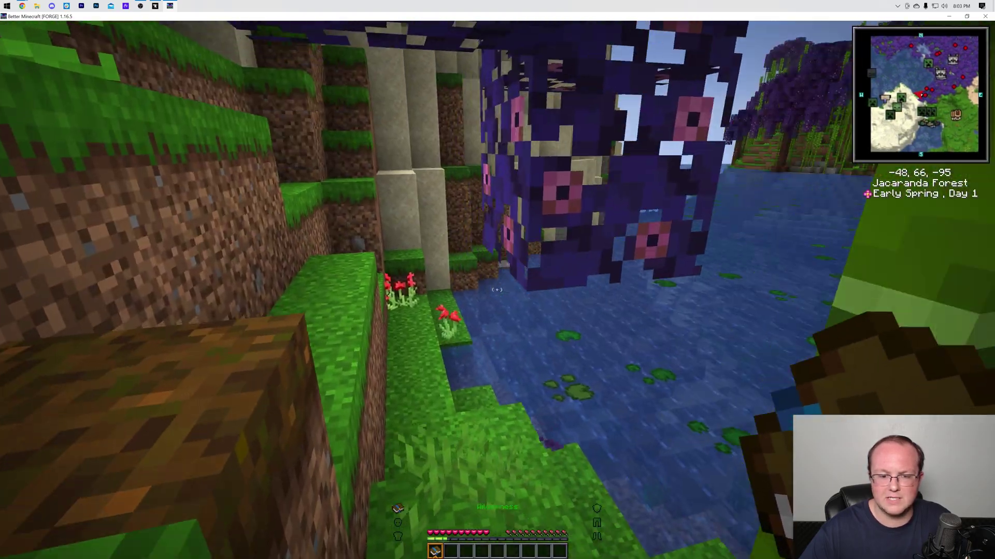
key(w)
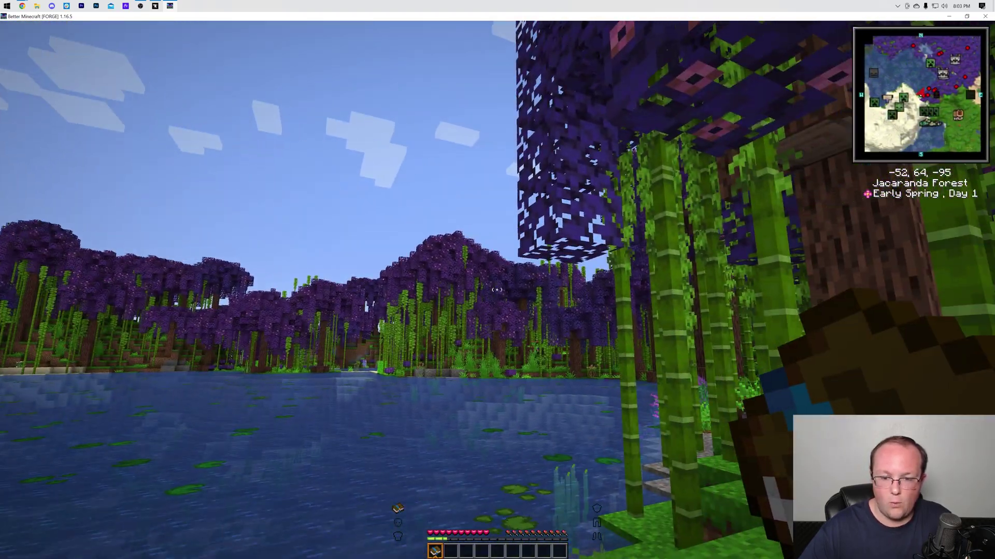
Complete the Welcome to Better MC! quest, claim its bread reward, and return to the game
key(grave)
click(496, 289)
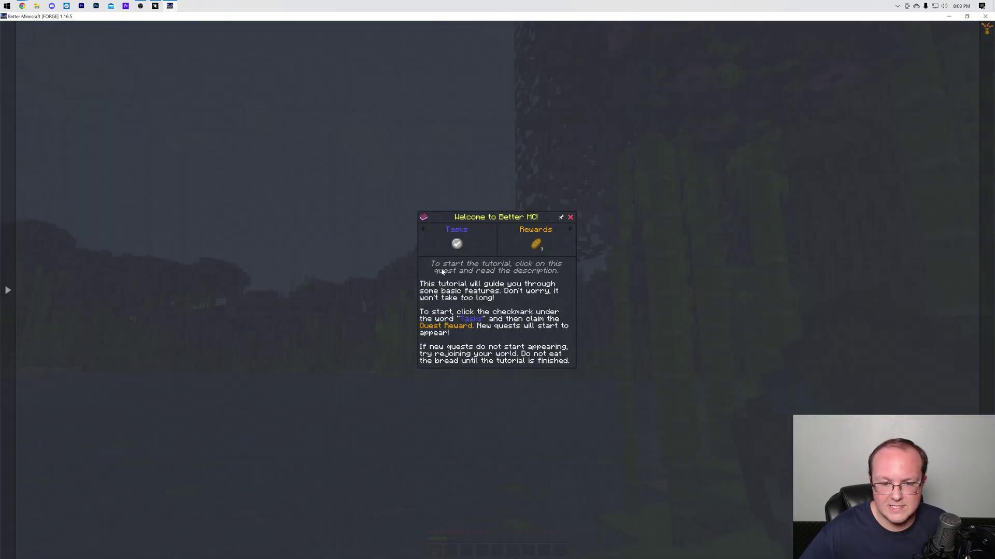
click(457, 243)
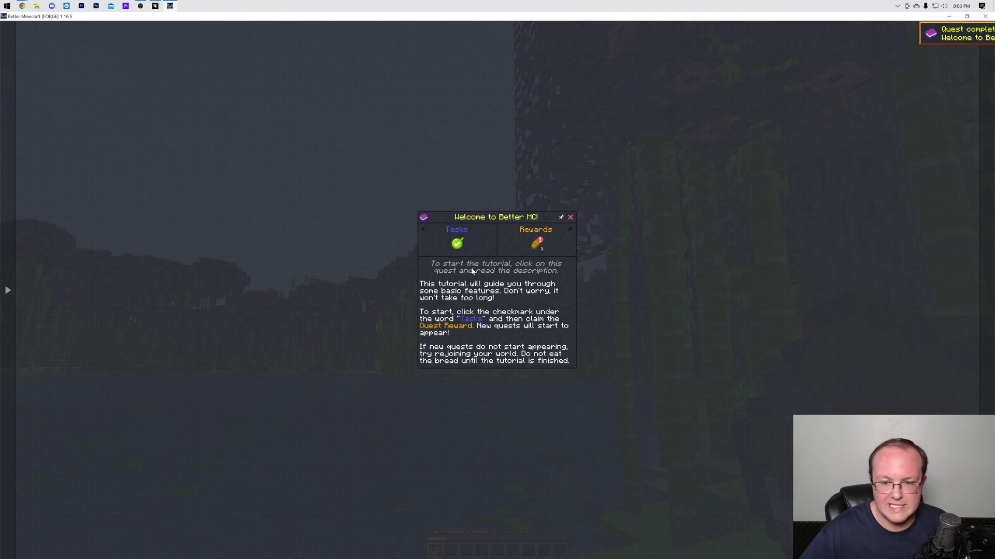
click(537, 244)
click(570, 229)
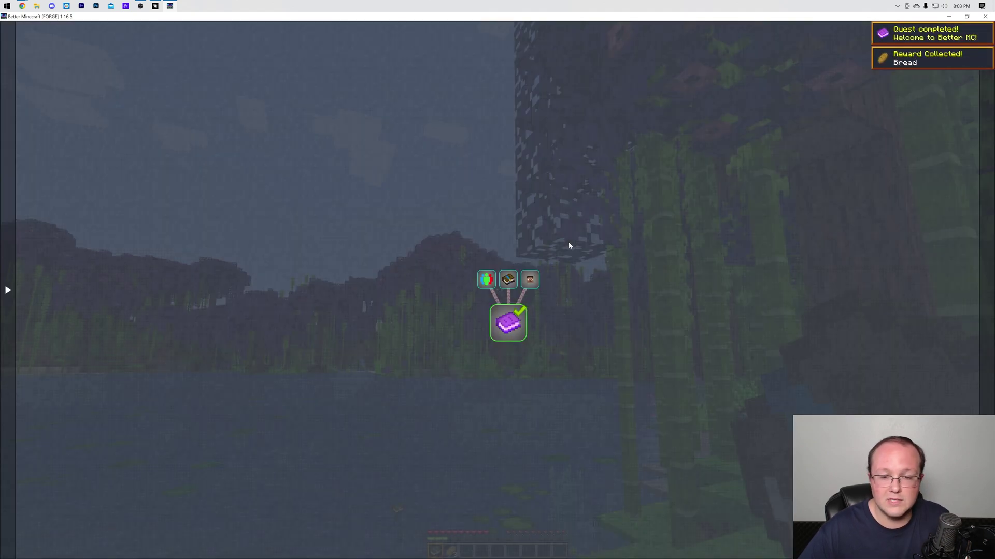
key(Escape)
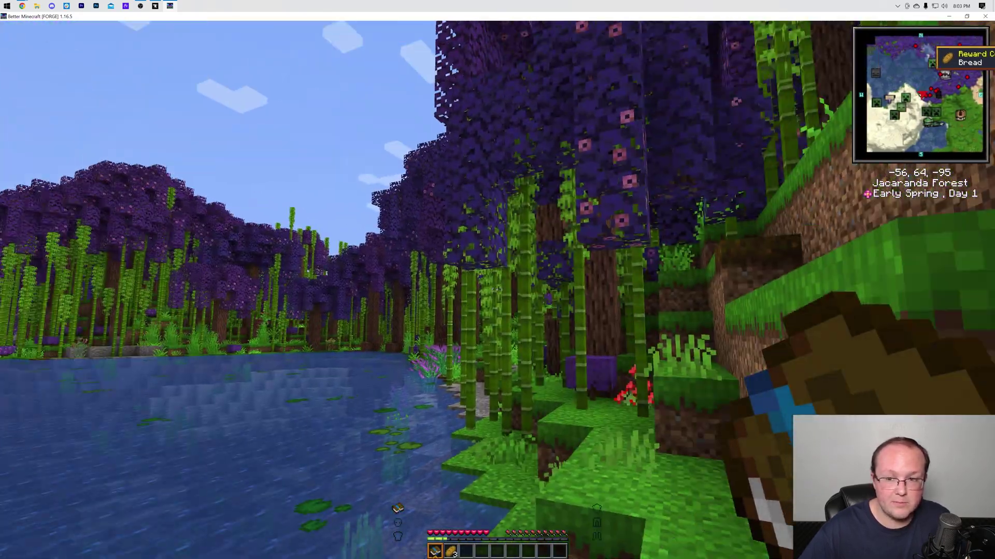
Walk along the lakeshore in the Jacaranda Forest and climb the grassy hillside
key(w)
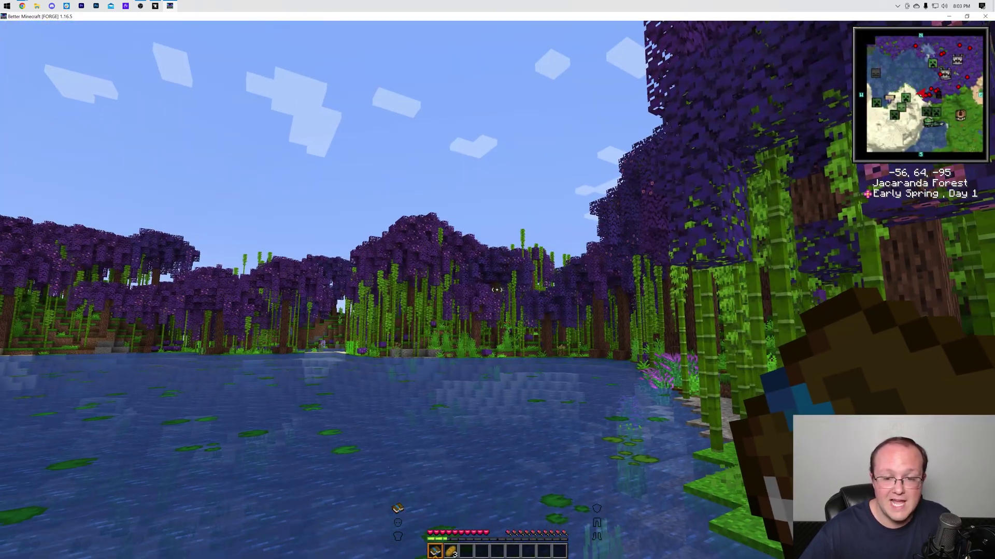
key(w)
key(space)
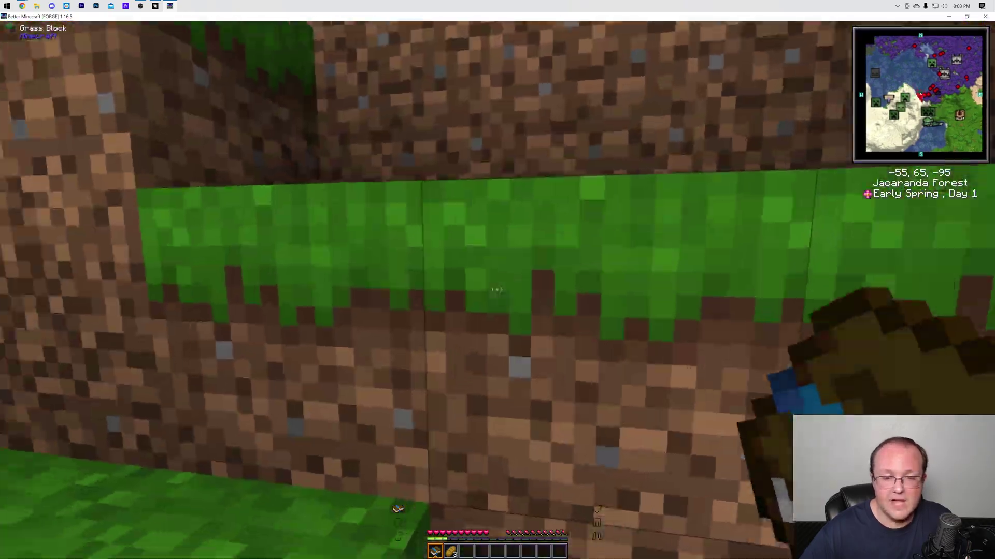
key(w)
key(space)
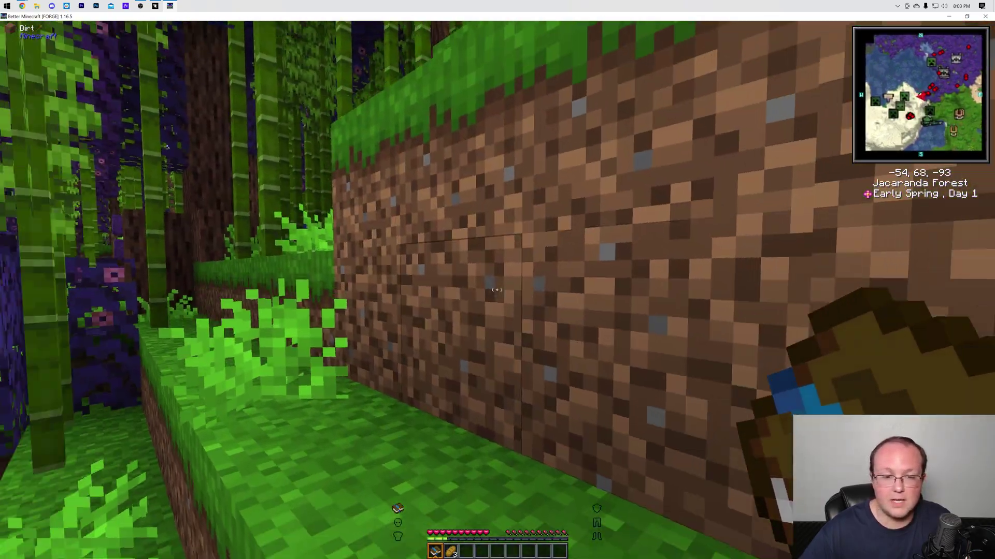
key(w)
key(space)
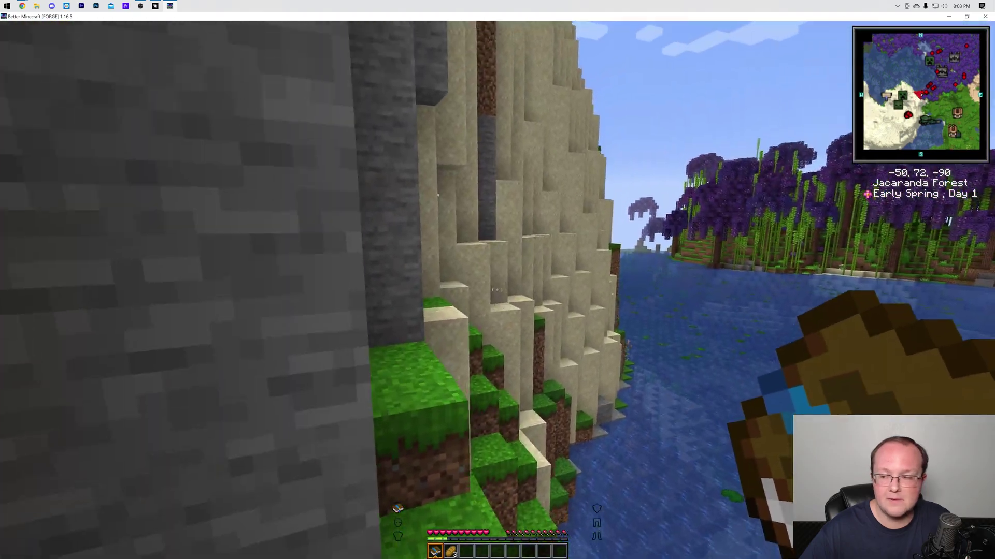